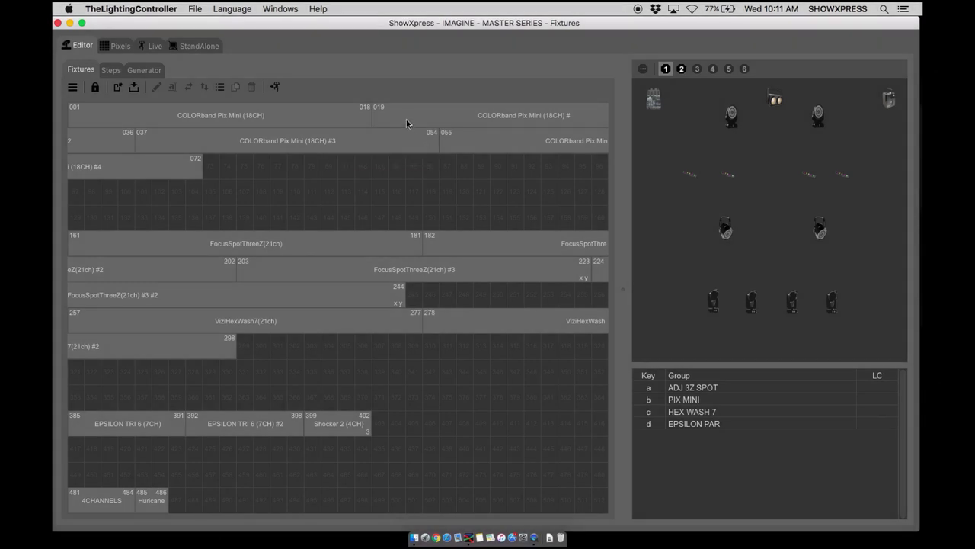
Step: Open the 3DView window to show the fixtures in a simulated stage room
left_click(279, 8)
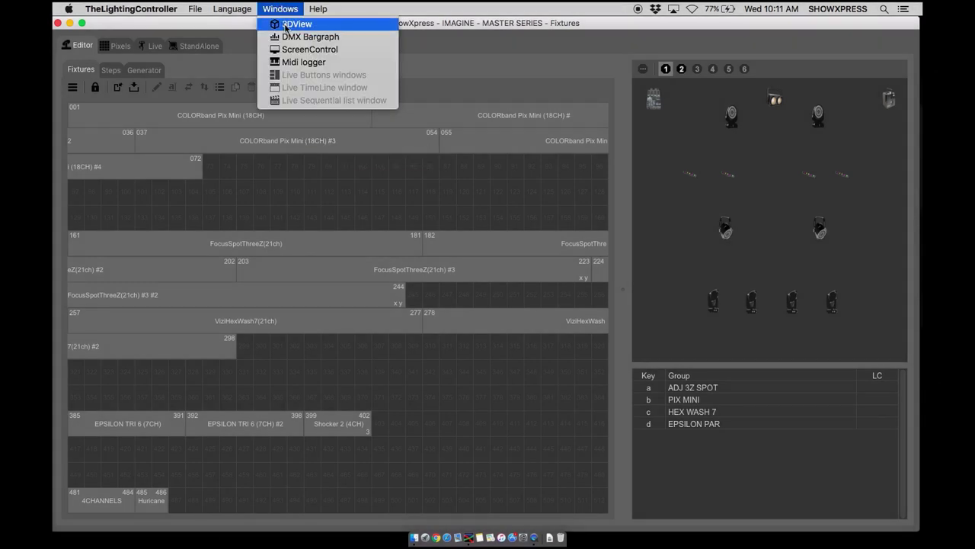
left_click(286, 25)
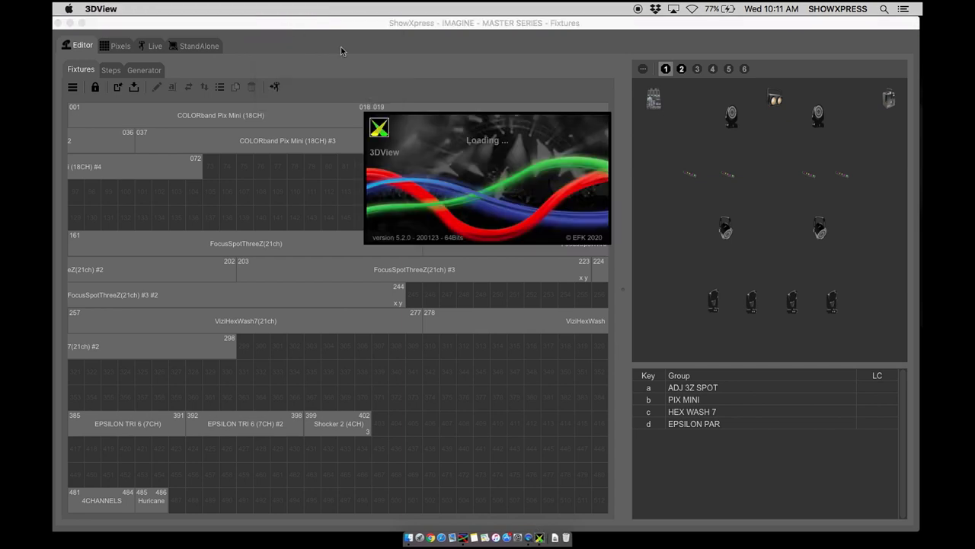
scroll(531, 309, "up", 3)
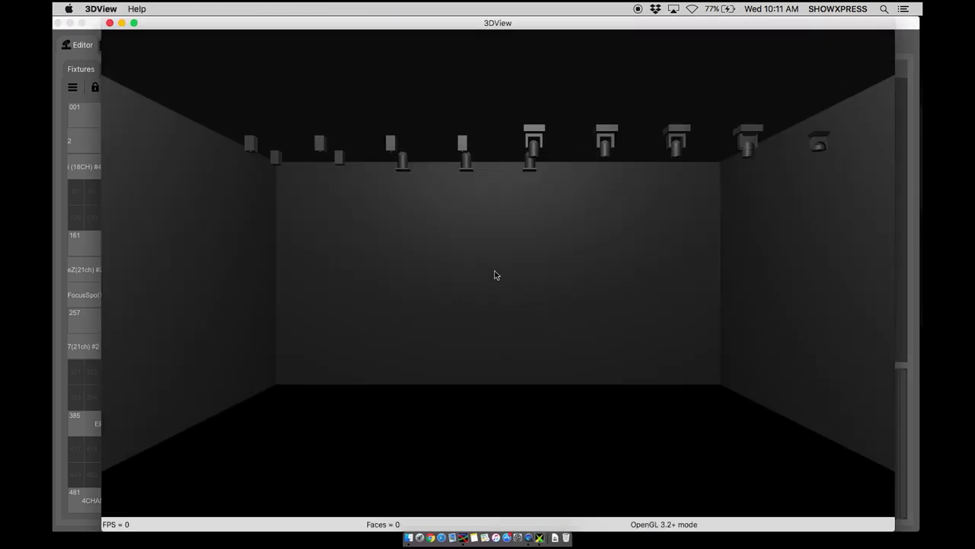
Step: Examine the stage room and its hanging fixtures from different distances and viewing angles
scroll(499, 334, "up", 3)
scroll(500, 334, "down", 3)
scroll(500, 334, "up", 3)
scroll(498, 333, "down", 2)
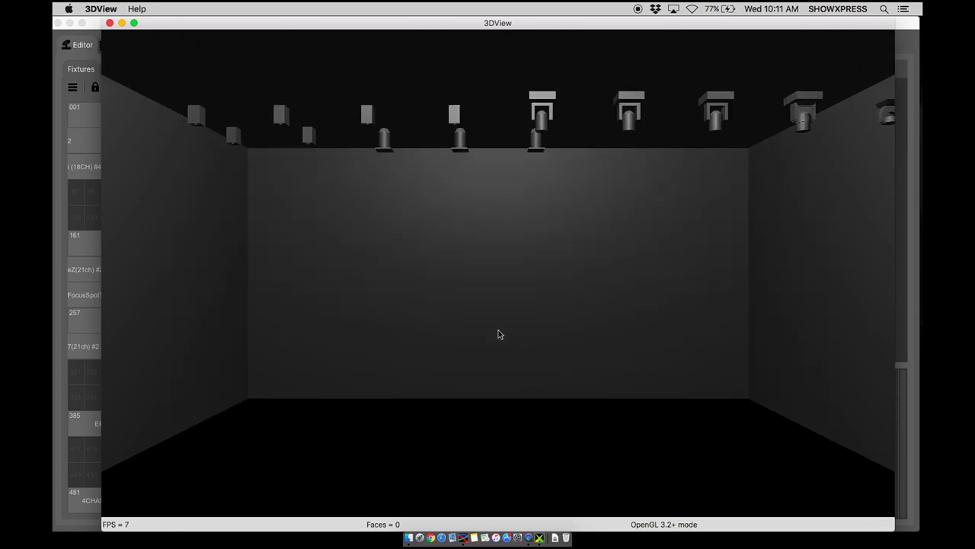
scroll(498, 334, "up", 1)
scroll(498, 334, "down", 1)
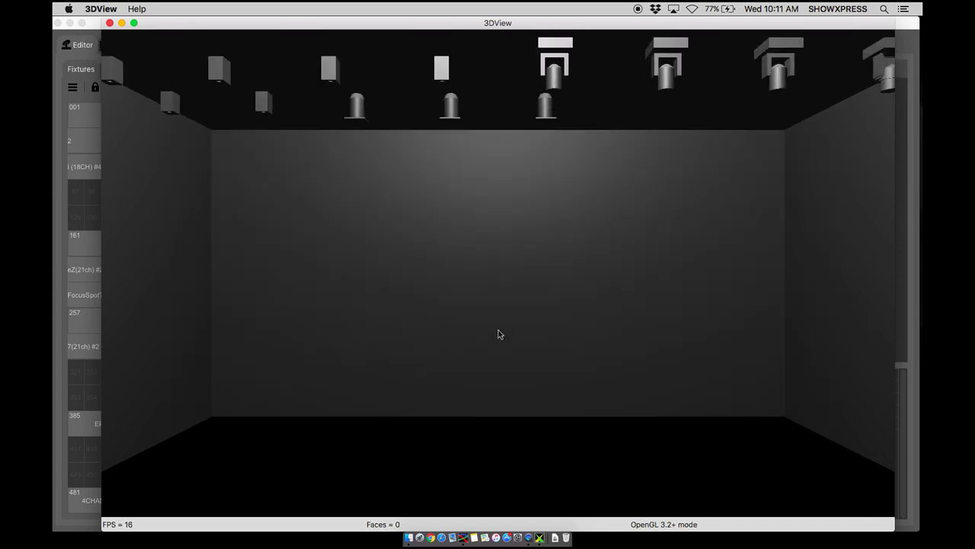
scroll(498, 333, "down", 2)
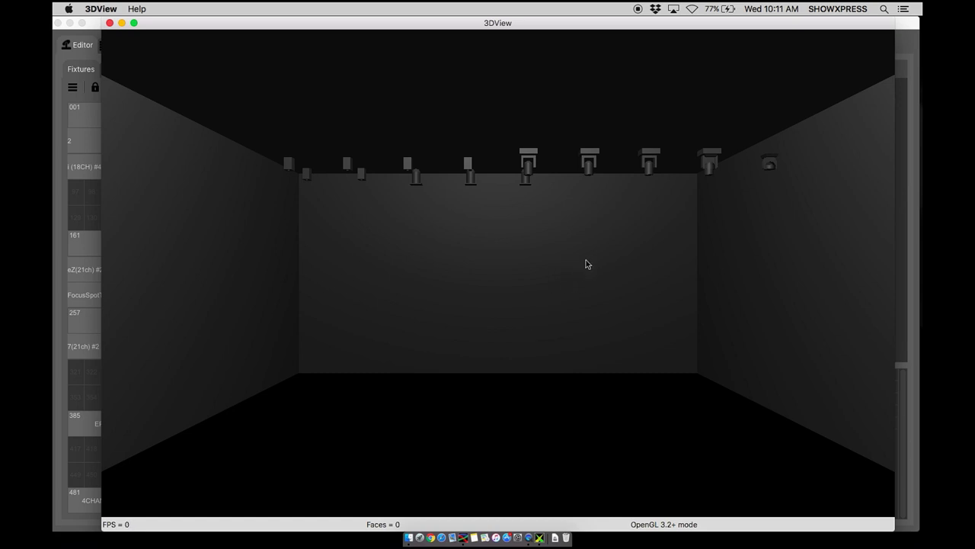
left_click_drag(586, 260, 608, 285)
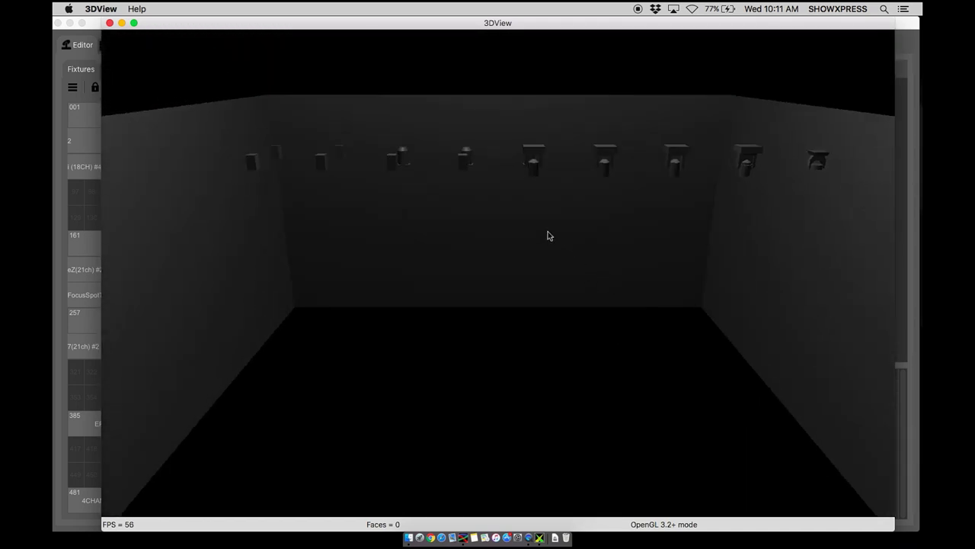
scroll(549, 235, "up", 3)
left_click_drag(609, 233, 587, 237)
scroll(608, 223, "down", 3)
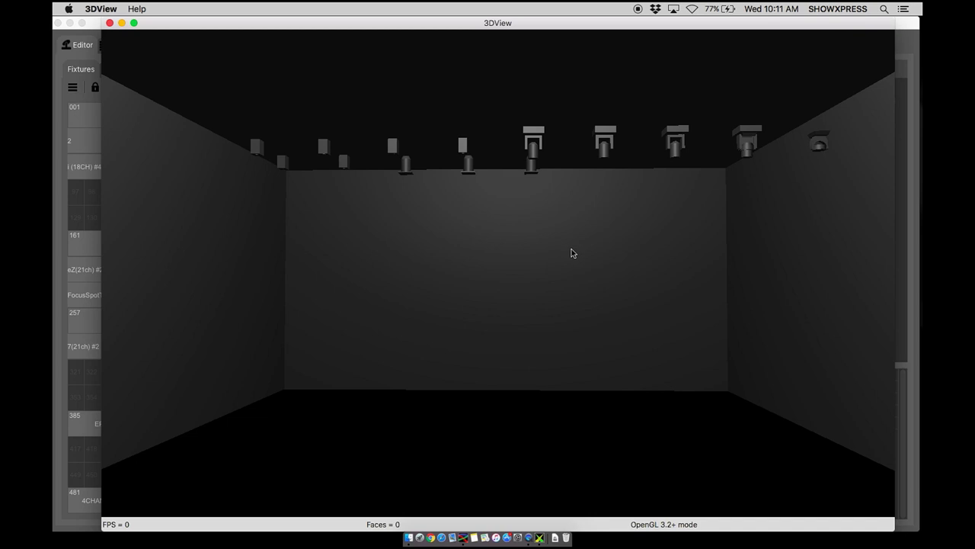
left_click_drag(571, 252, 548, 292)
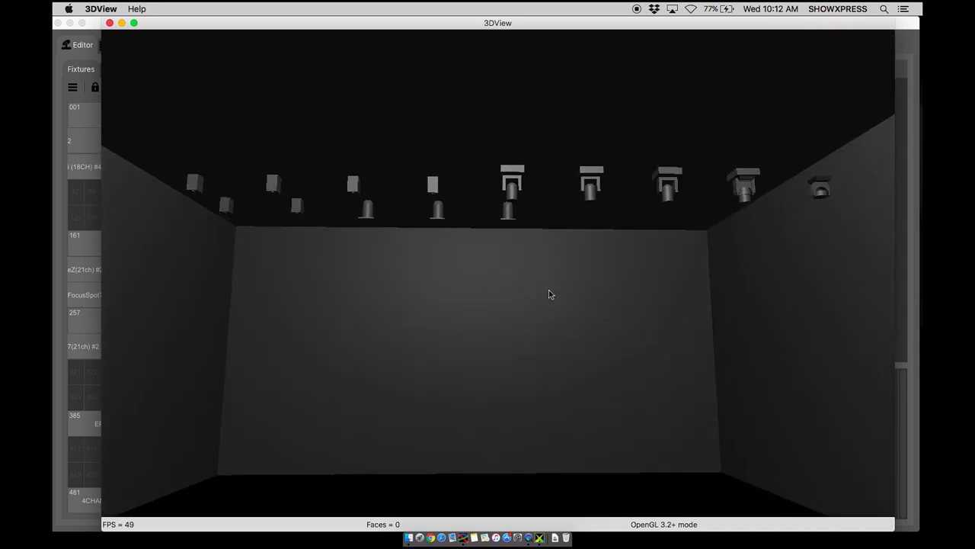
left_click_drag(629, 277, 704, 212)
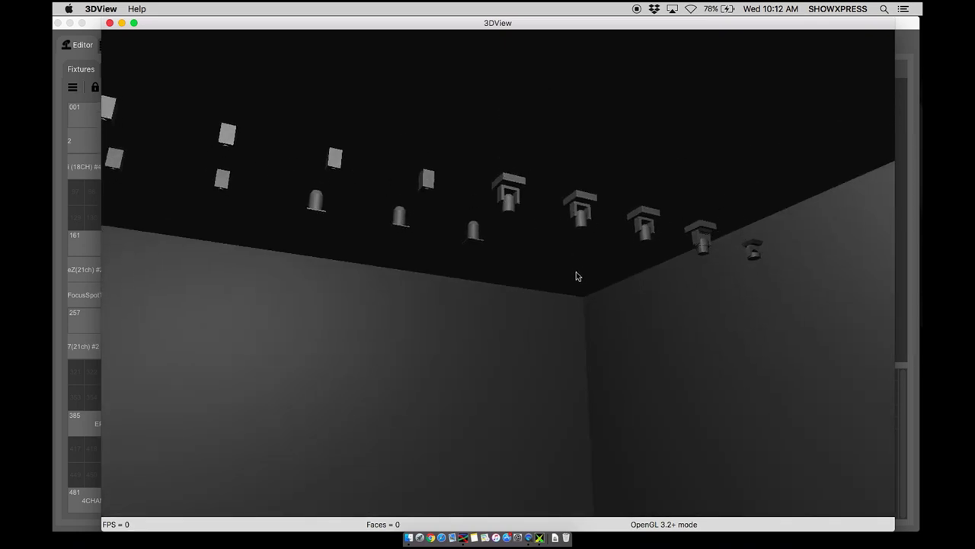
left_click_drag(613, 287, 490, 253)
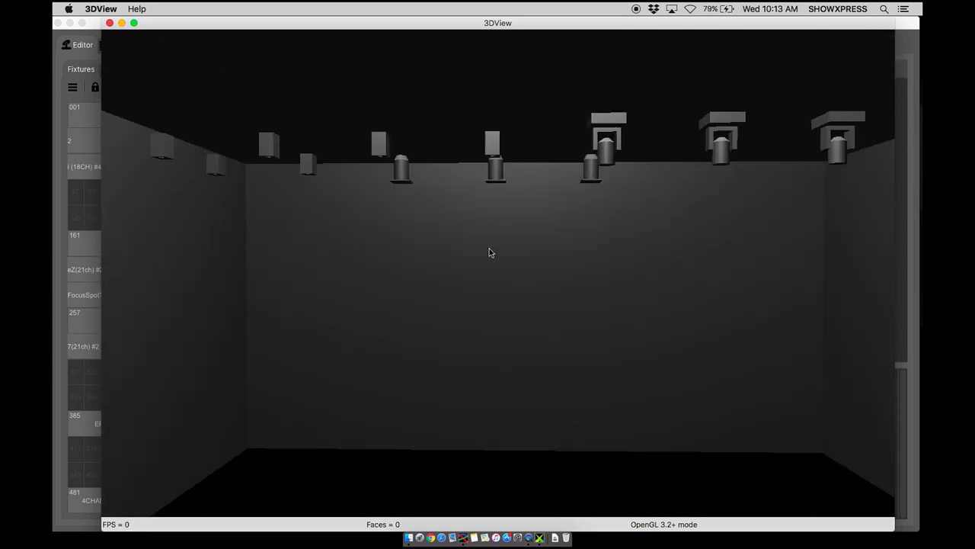
Step: Open the stage settings and move the dialog clear of the hanging fixtures
right_click(492, 250)
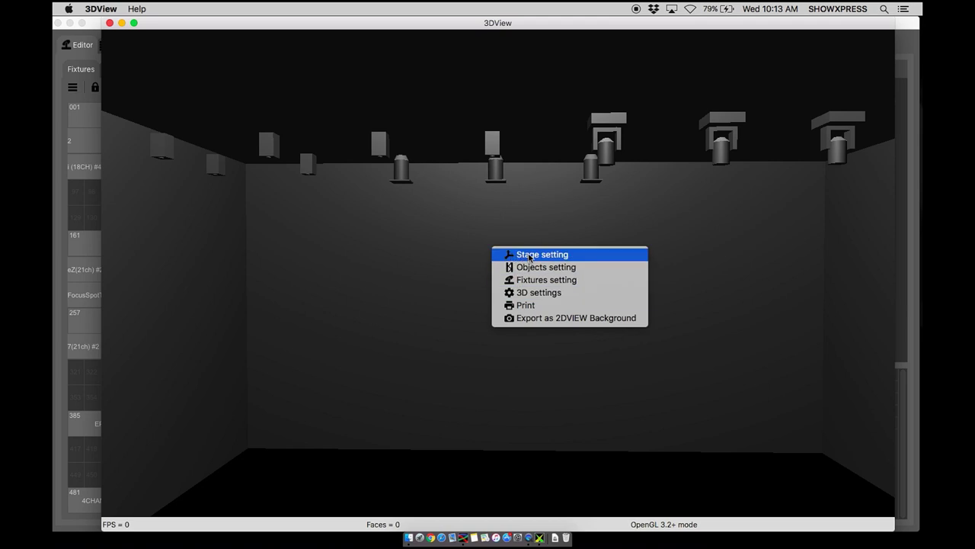
left_click(542, 257)
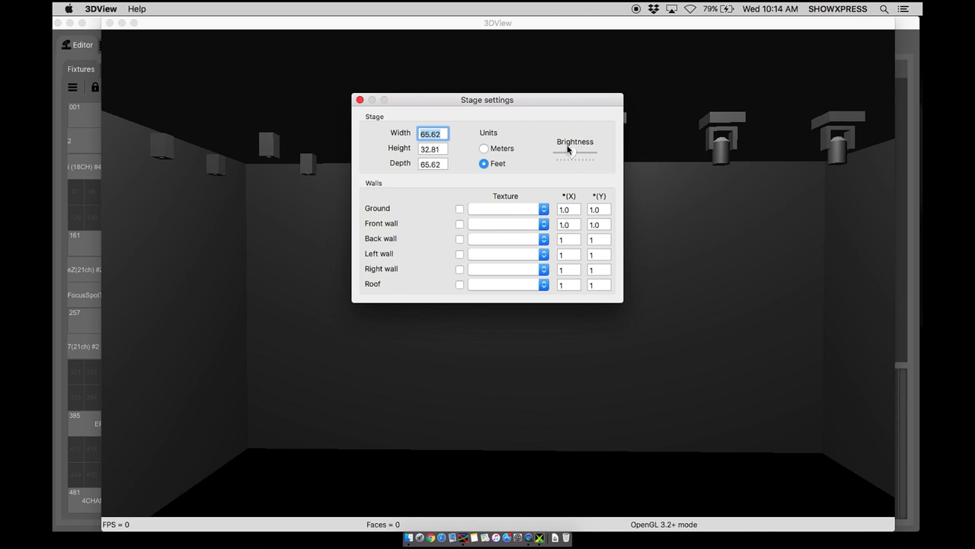
left_click(728, 345)
scroll(728, 347, "down", 5)
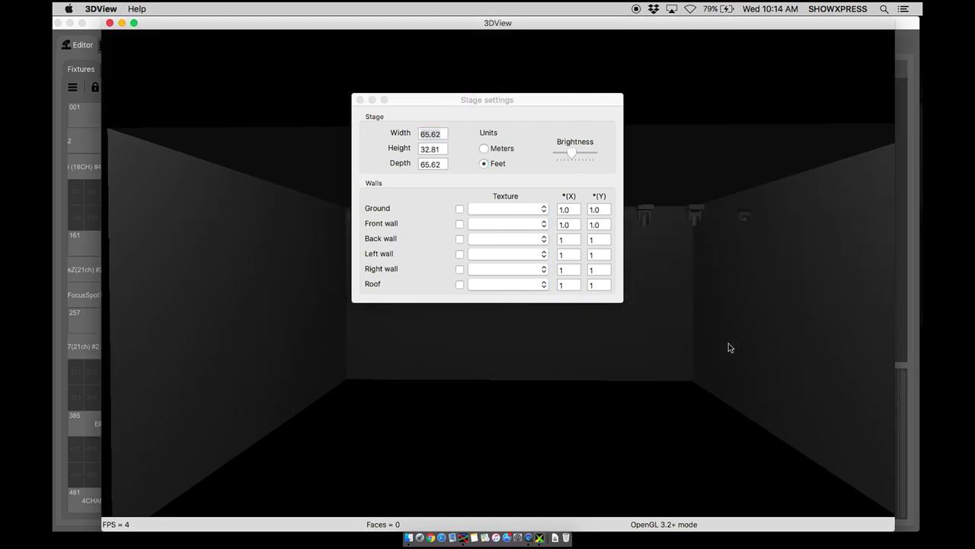
left_click_drag(728, 343, 737, 336)
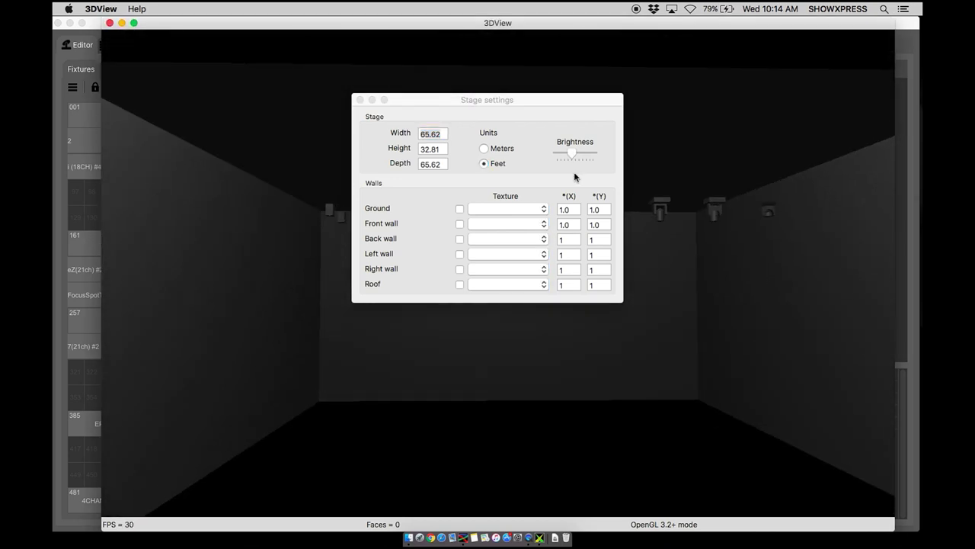
left_click_drag(496, 105, 248, 280)
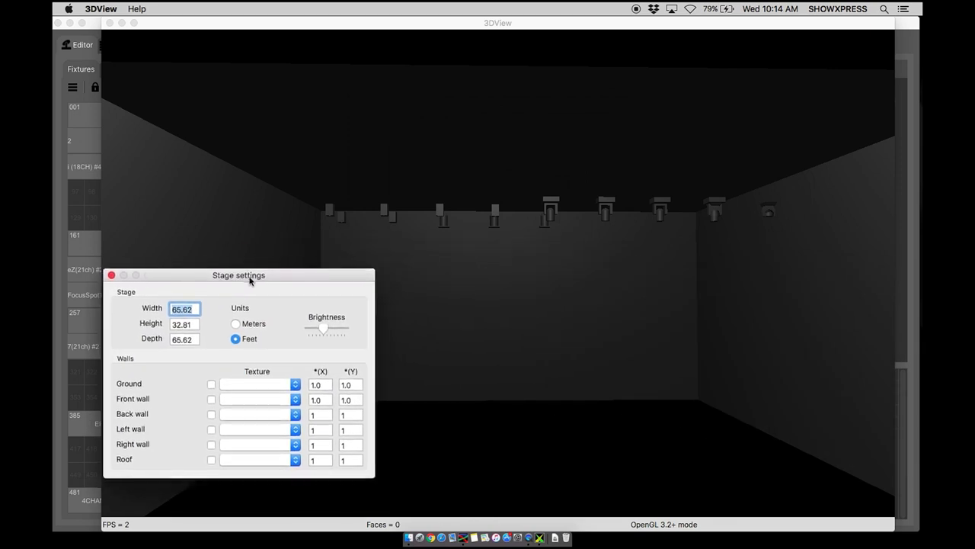
Step: Keep feet as the stage unit and set the stage height to 50
left_click(236, 323)
left_click(235, 338)
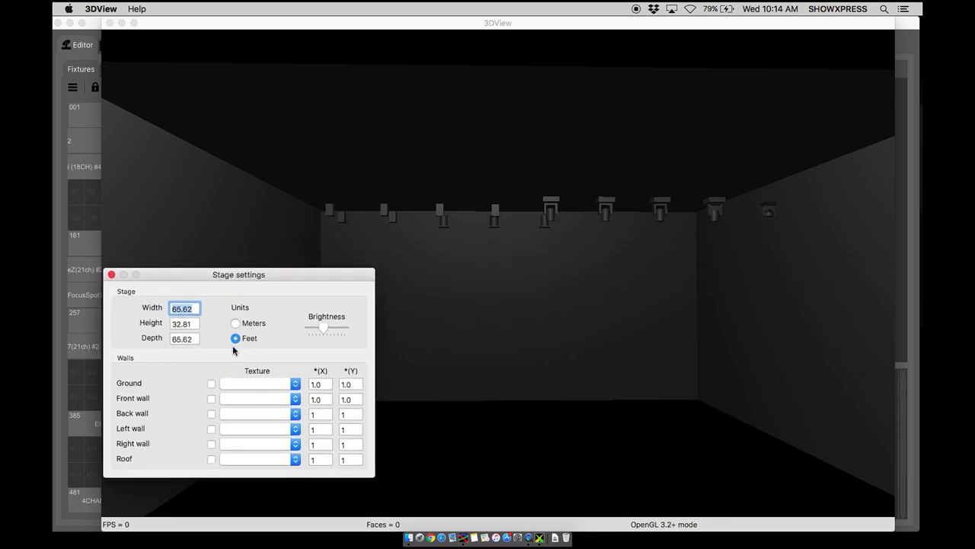
double_click(179, 324)
type("50")
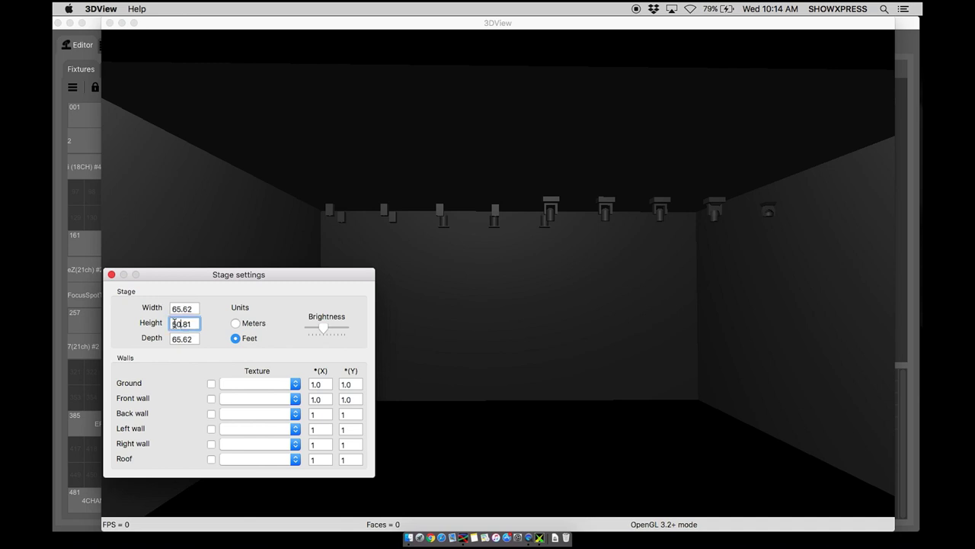
type(".0")
key("Return")
left_click(527, 141)
left_click_drag(530, 135, 519, 135)
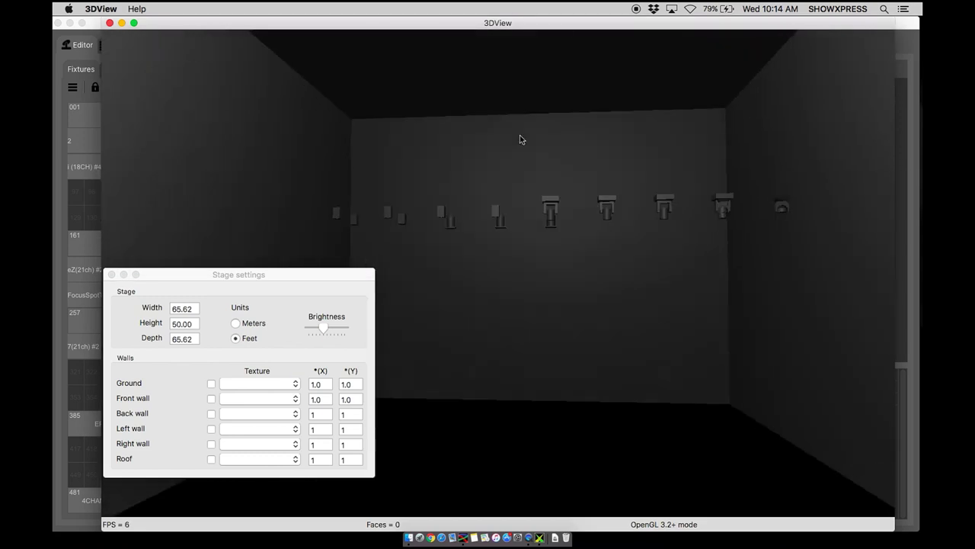
Step: Set the stage width to 80 feet and check the widened room
left_click(180, 310)
left_click(177, 308)
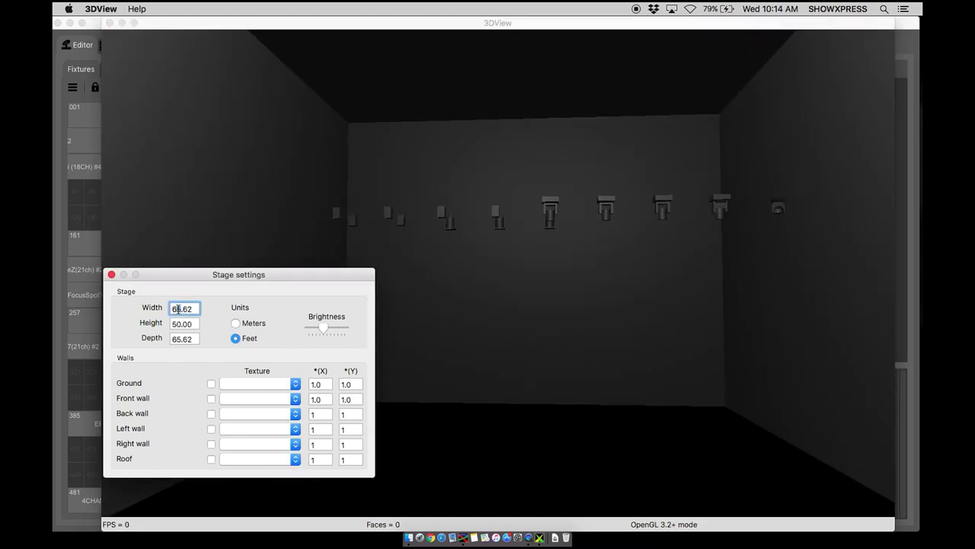
type("80")
left_click(623, 285)
left_click_drag(567, 244, 547, 249)
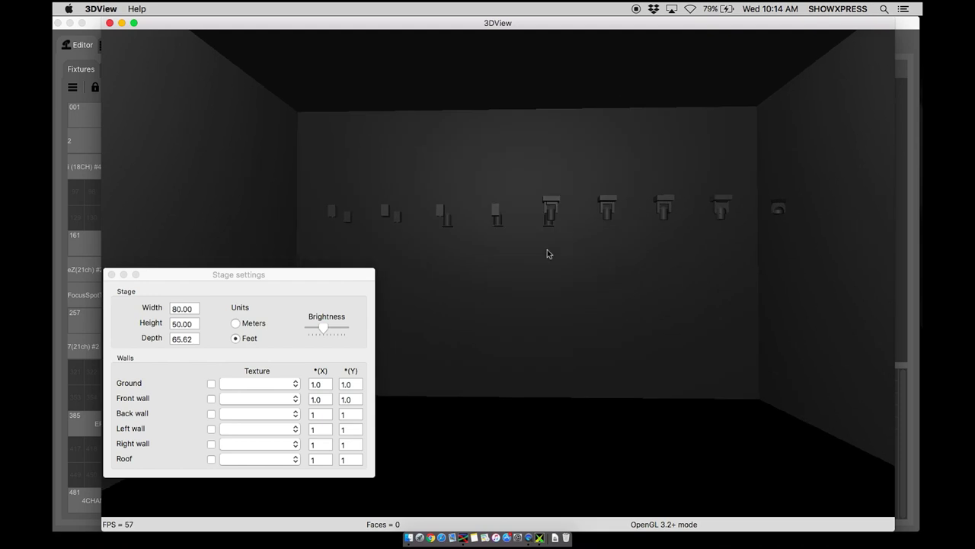
Step: Set the stage depth to 55.62 feet and check the room's new proportions
left_click(181, 340)
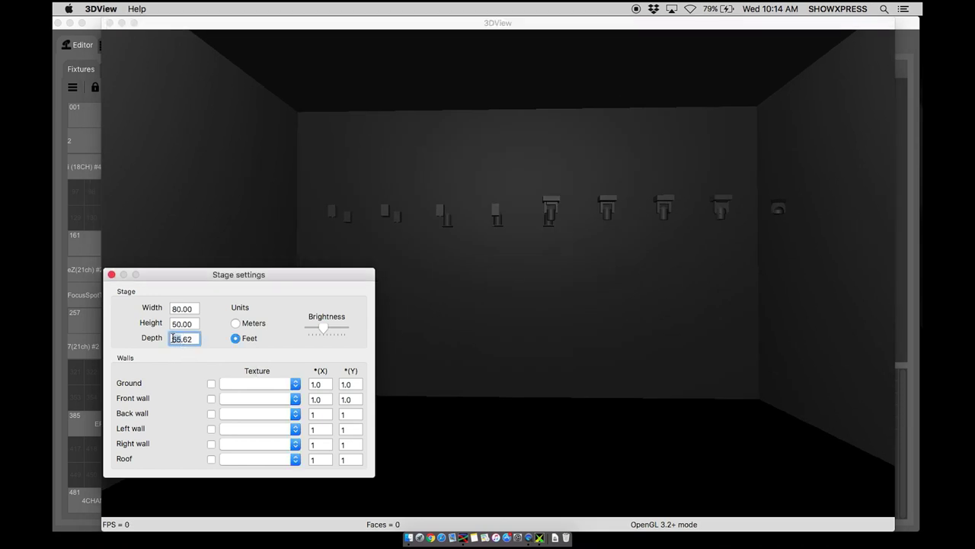
key("BackSpace")
type("5")
key("Return")
left_click(718, 323)
left_click_drag(625, 168, 601, 174)
Step: Try different stage brightness levels and leave the brightness slightly above the middle of its range
left_click(283, 328)
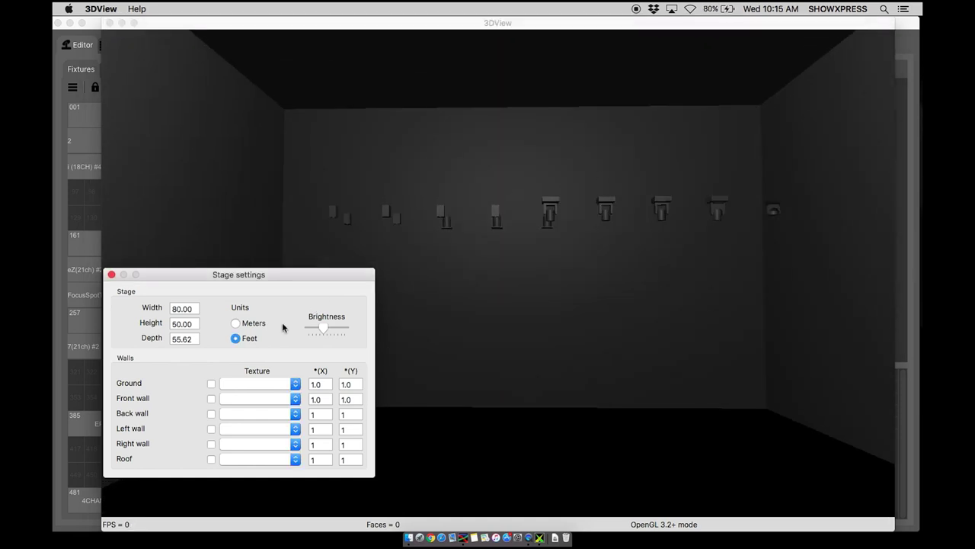
left_click_drag(323, 331, 342, 332)
left_click_drag(554, 296, 583, 296)
left_click(345, 328)
mouse_move(347, 325)
left_mouse_down()
mouse_move(302, 325)
mouse_move(338, 327)
mouse_move(328, 331)
left_mouse_up()
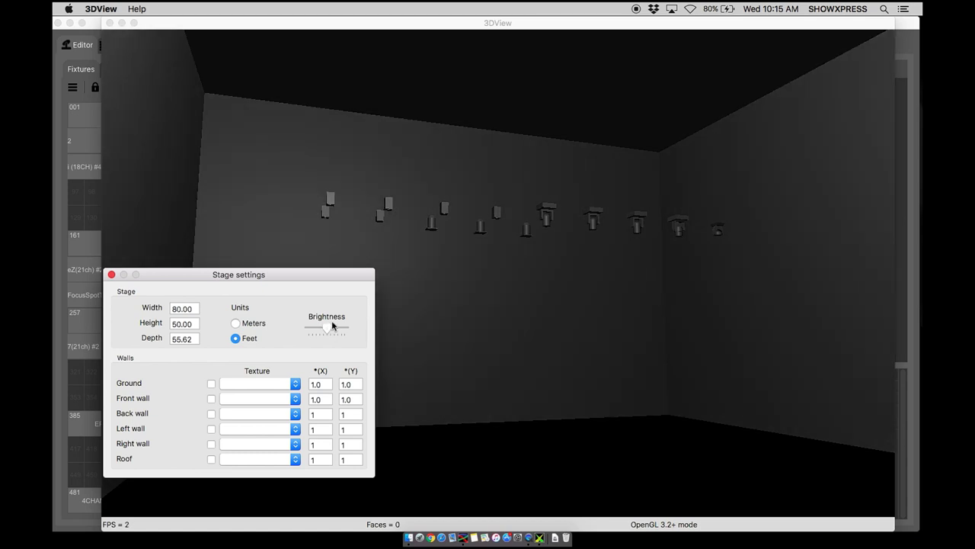
left_click(590, 297)
left_click_drag(591, 297, 640, 276)
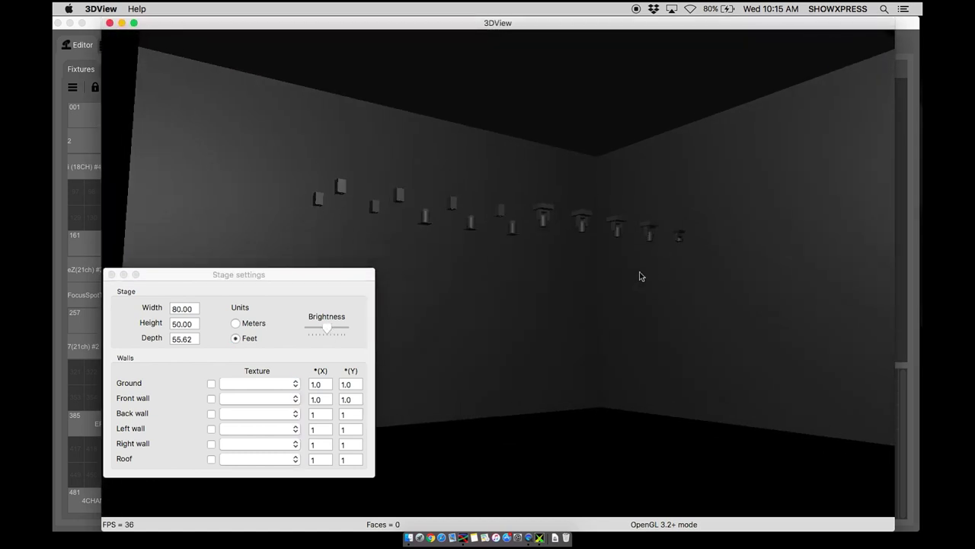
left_click_drag(323, 331, 319, 330)
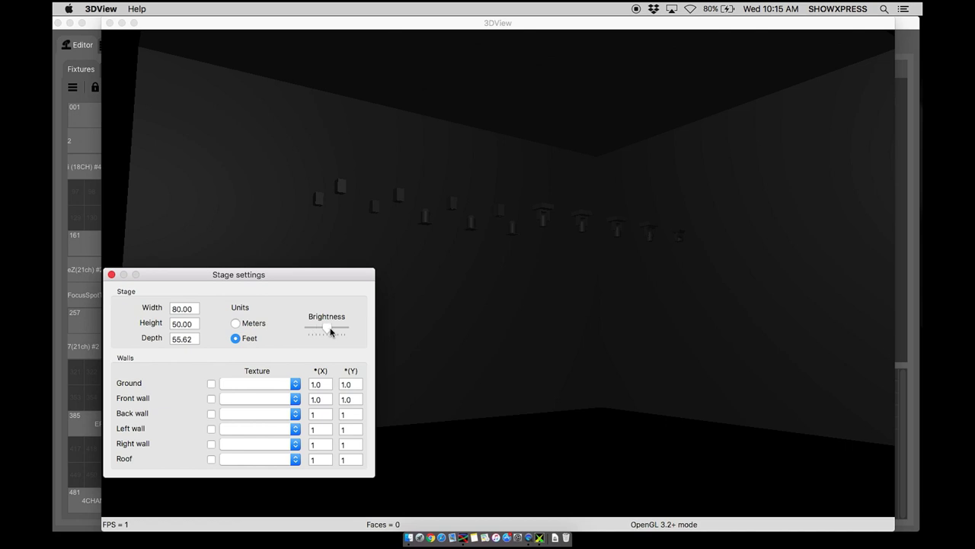
left_click(330, 331)
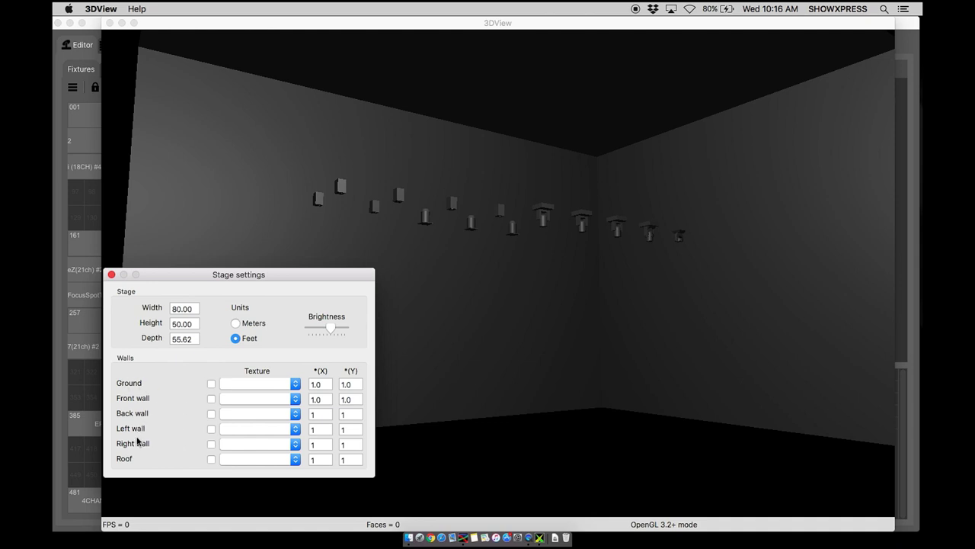
Step: Enable the ground surface of the stage room and view the floor
left_click_drag(592, 290, 547, 313)
scroll(547, 313, "down", 3)
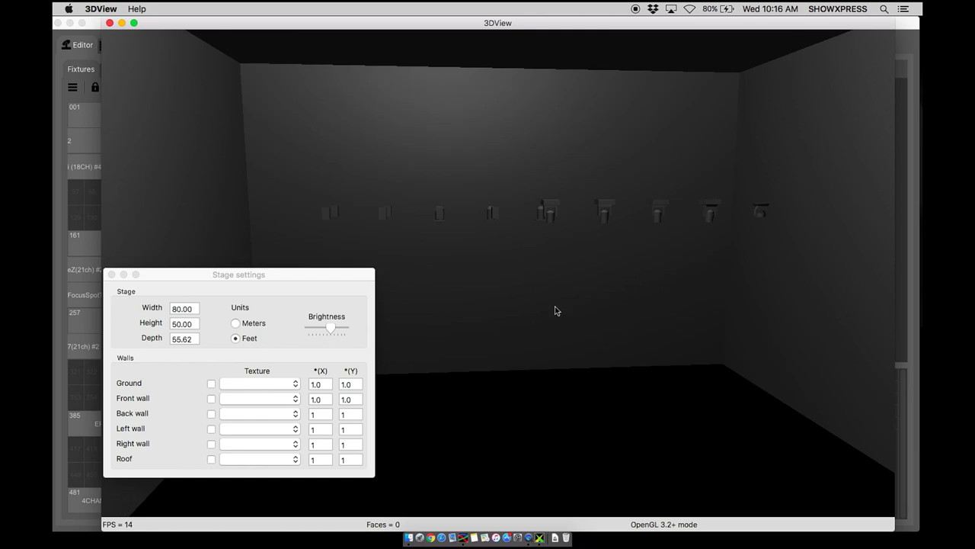
left_click_drag(620, 364, 620, 363)
left_click(211, 384)
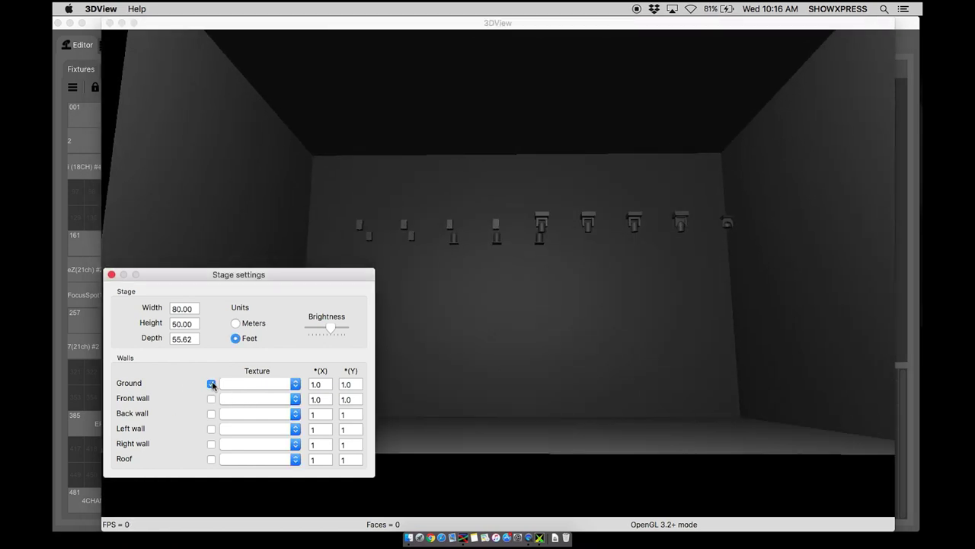
left_click_drag(585, 368, 583, 402)
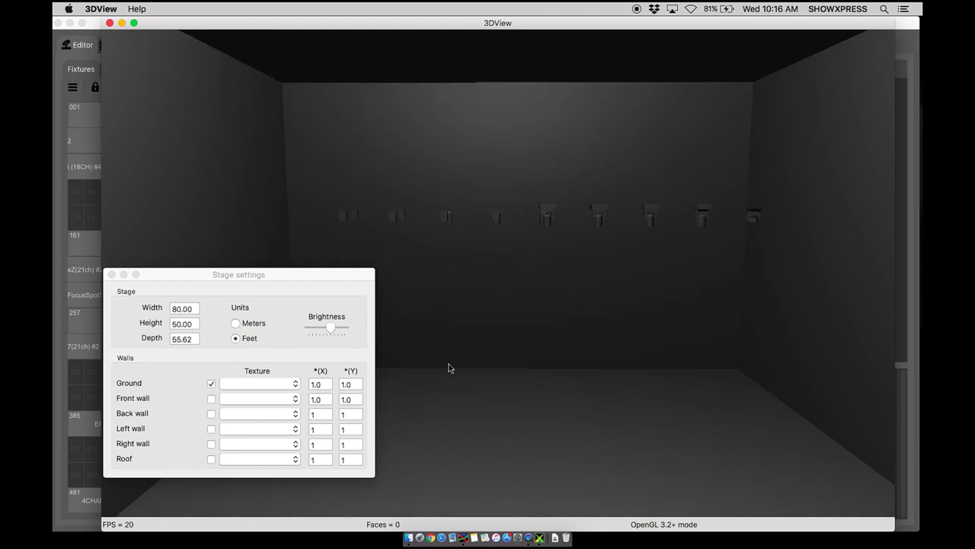
Step: Try the brick1.png, sand.png and stone2.png textures on the ground
left_click(272, 381)
left_click(274, 384)
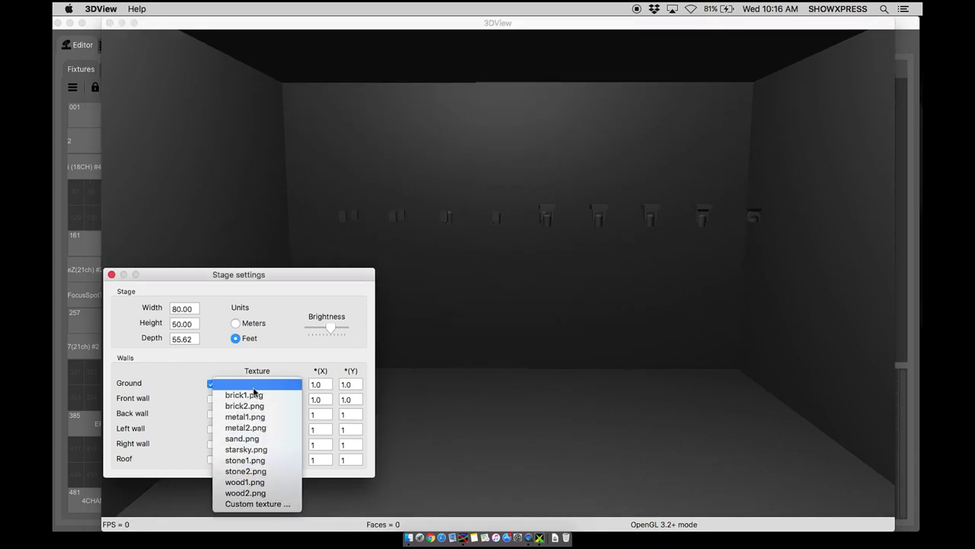
left_click(257, 395)
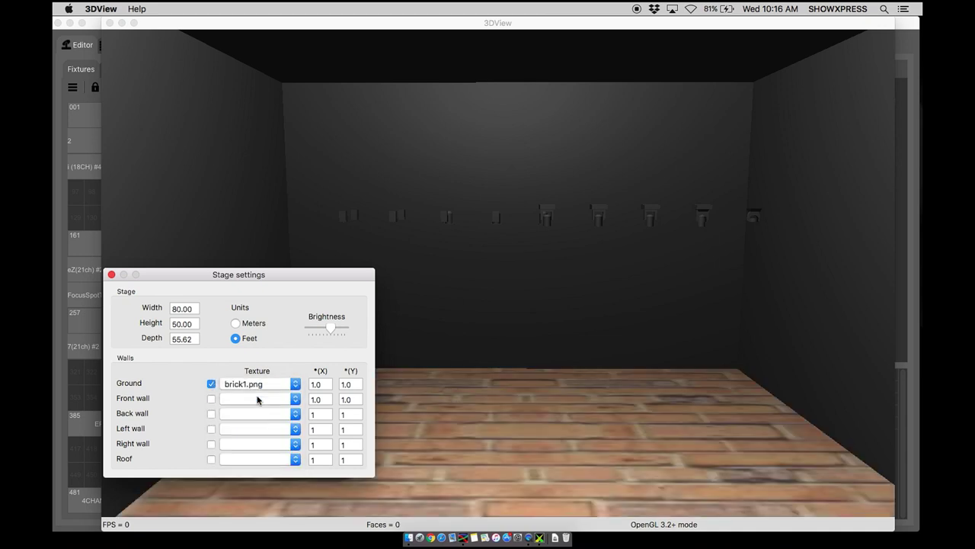
left_click(260, 385)
left_click(262, 429)
left_click(261, 386)
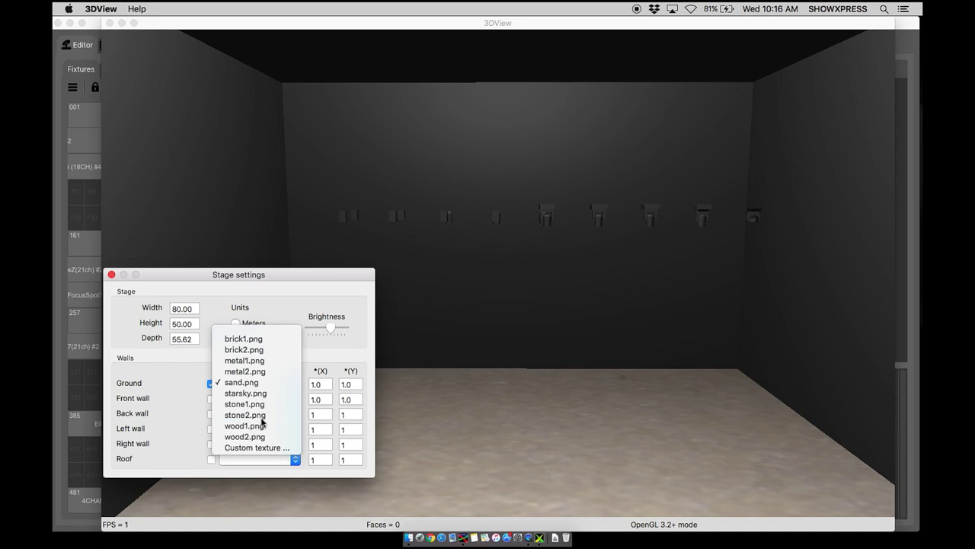
left_click(263, 417)
Step: Try the wood1.png, metal2.png and brick2.png textures on the ground, and settle on starsky.png
left_click(259, 384)
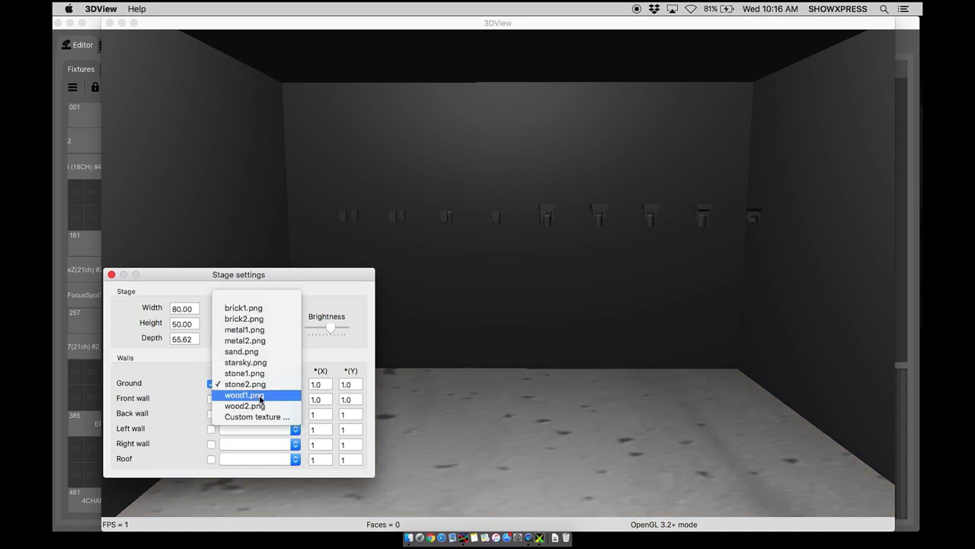
left_click(259, 397)
left_click(267, 382)
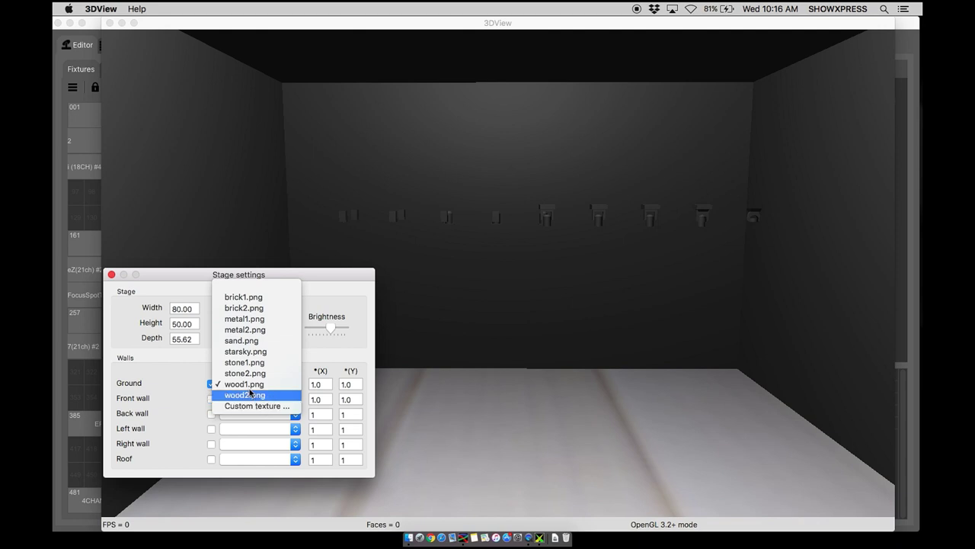
left_click(251, 330)
left_click(253, 376)
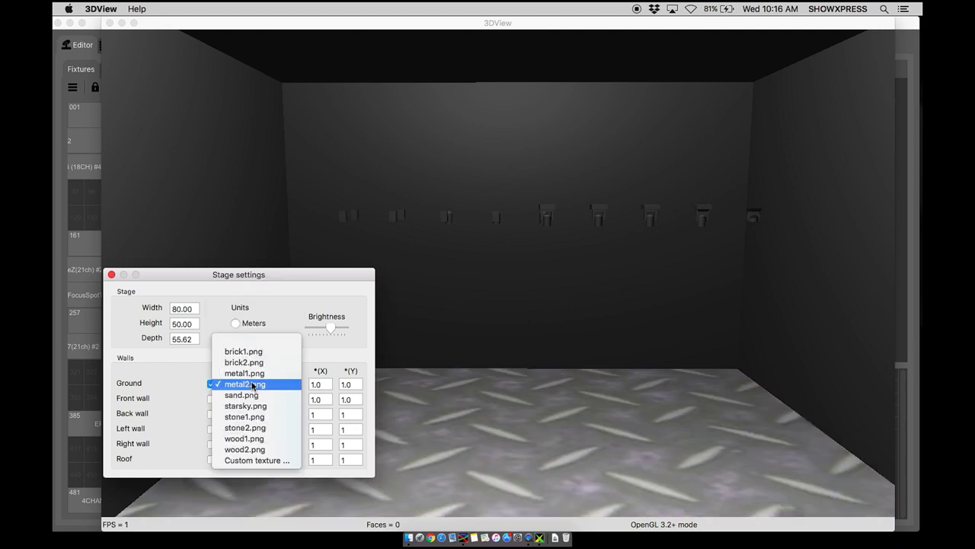
left_click(254, 359)
left_click(252, 385)
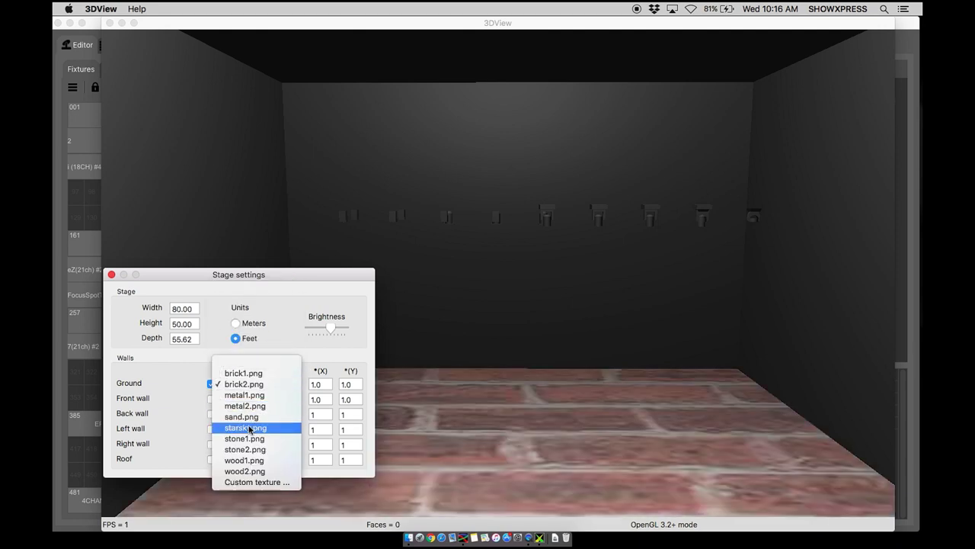
left_click(249, 429)
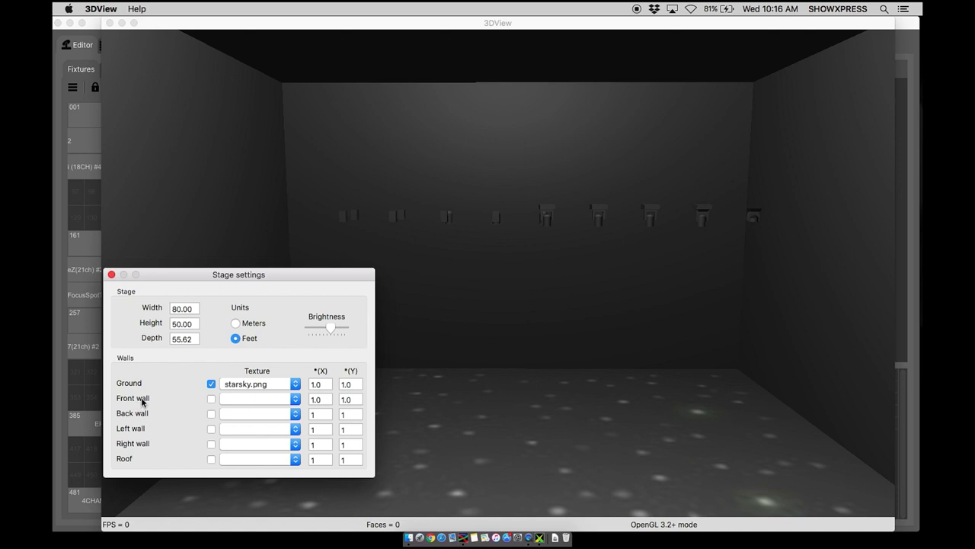
Step: Enable the back wall and apply the brick1.png texture to it
left_click(212, 415)
left_click(232, 414)
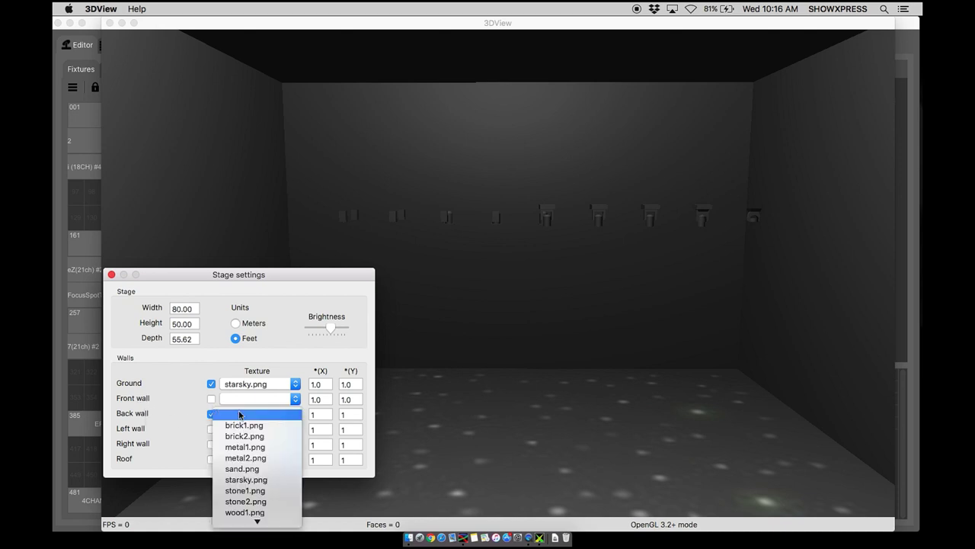
left_click(248, 424)
Step: Try the metal2.png, wood1.png and stone2.png textures on the back wall, and leave its texture blank
left_click(249, 422)
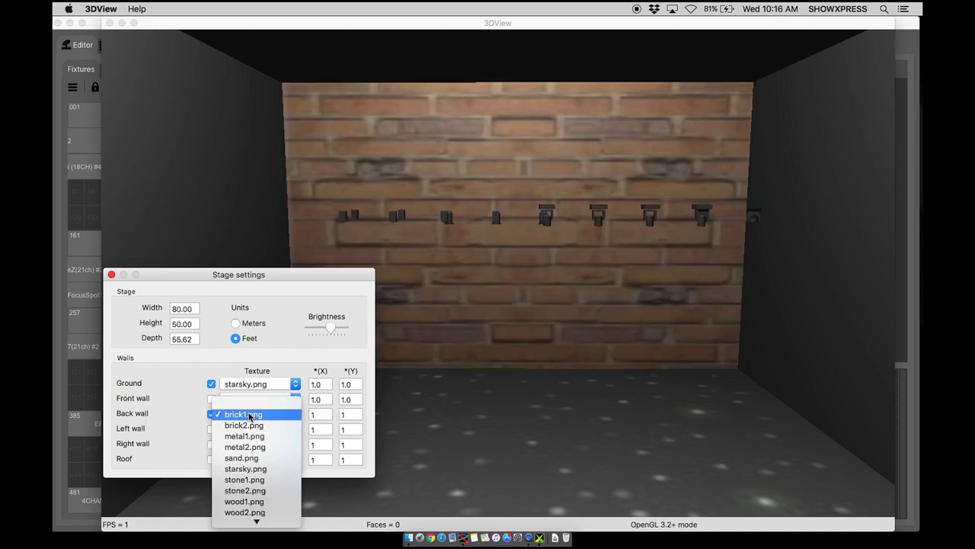
left_click(259, 444)
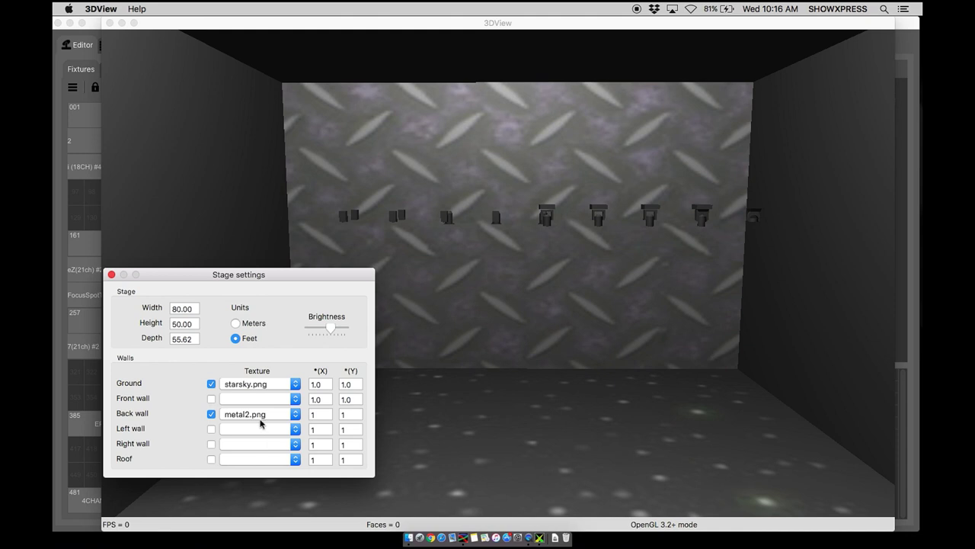
left_click(261, 423)
left_click(268, 470)
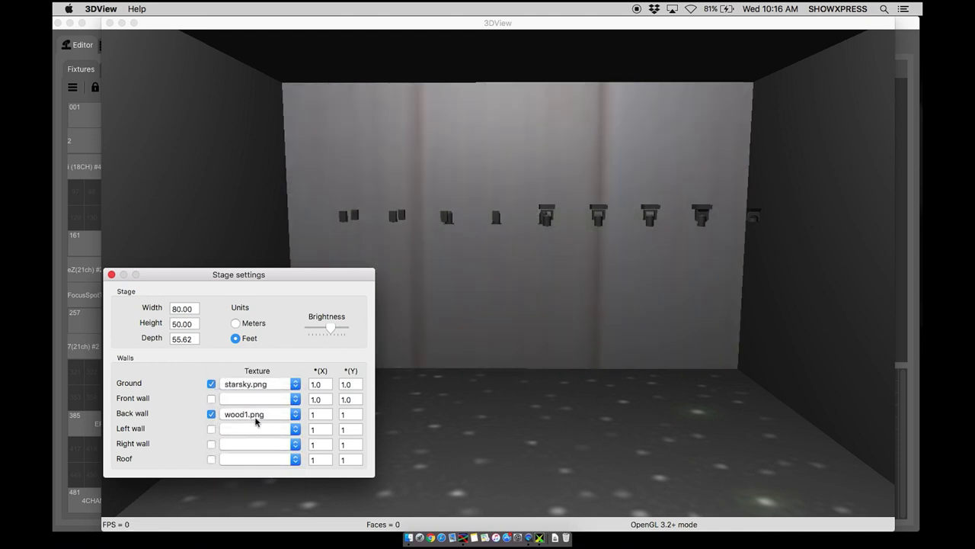
left_click(256, 420)
left_click(245, 403)
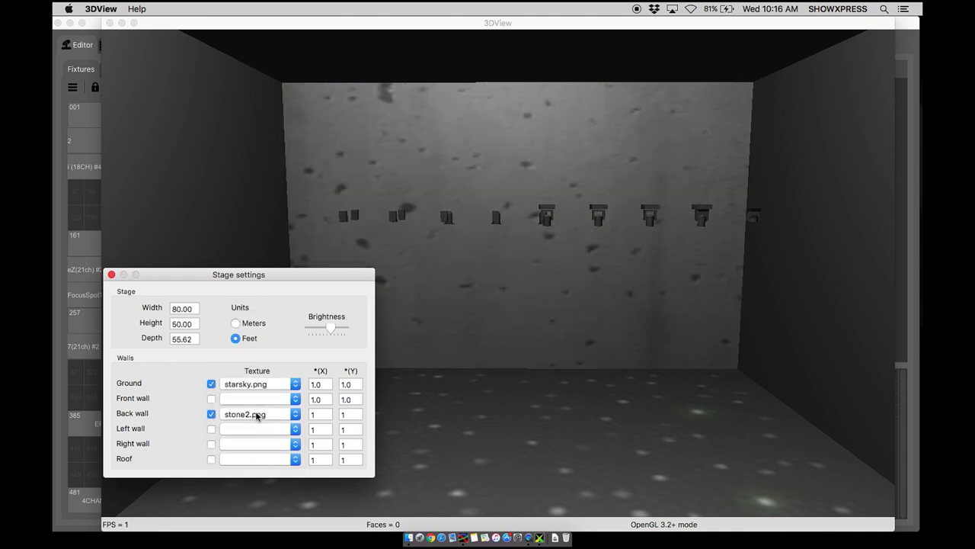
left_click(257, 416)
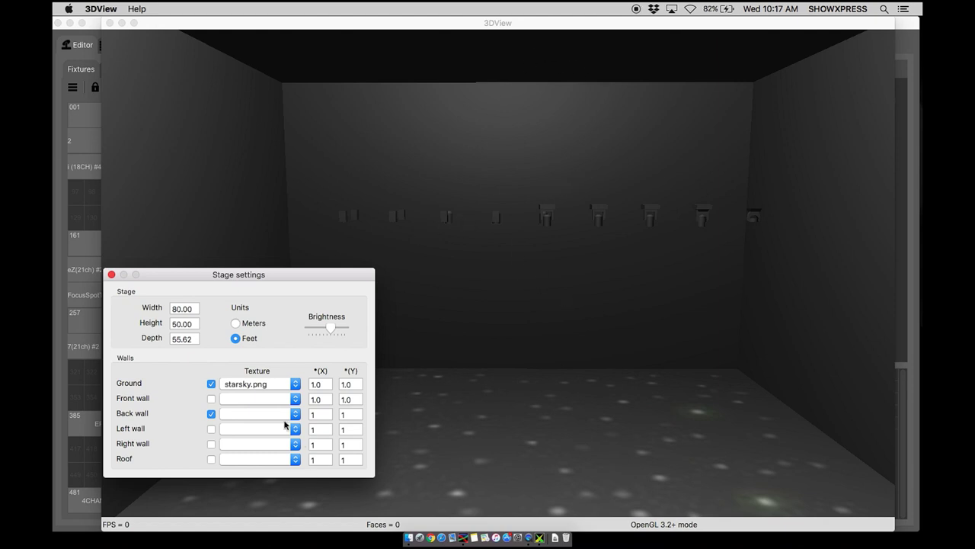
Step: Close the stage settings and return to the unobstructed 3D view of the room
left_click_drag(183, 274, 232, 244)
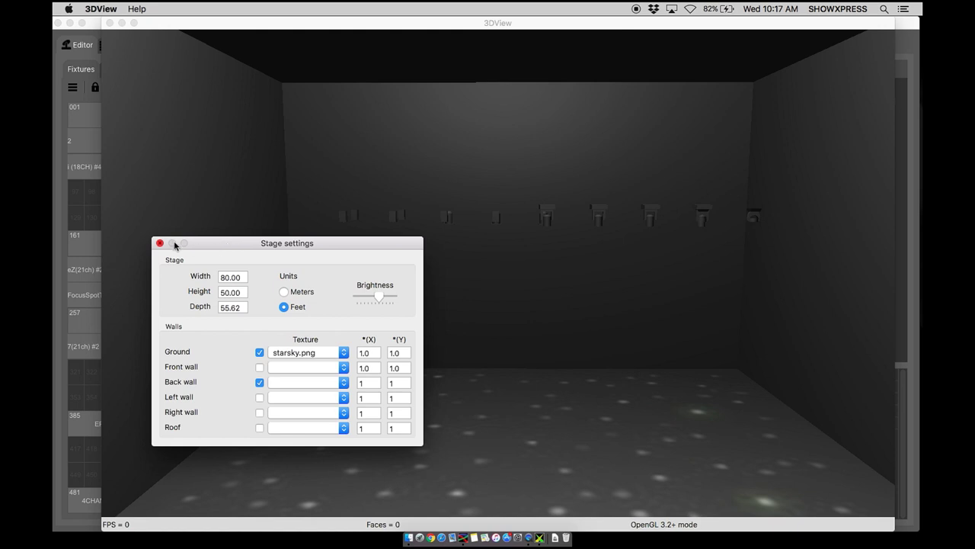
left_click(161, 244)
right_click(311, 253)
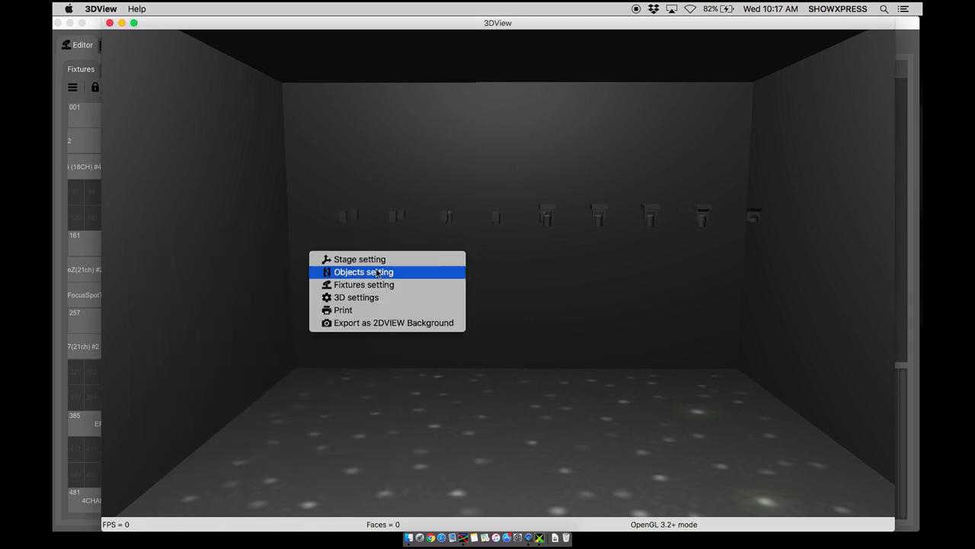
left_click(388, 225)
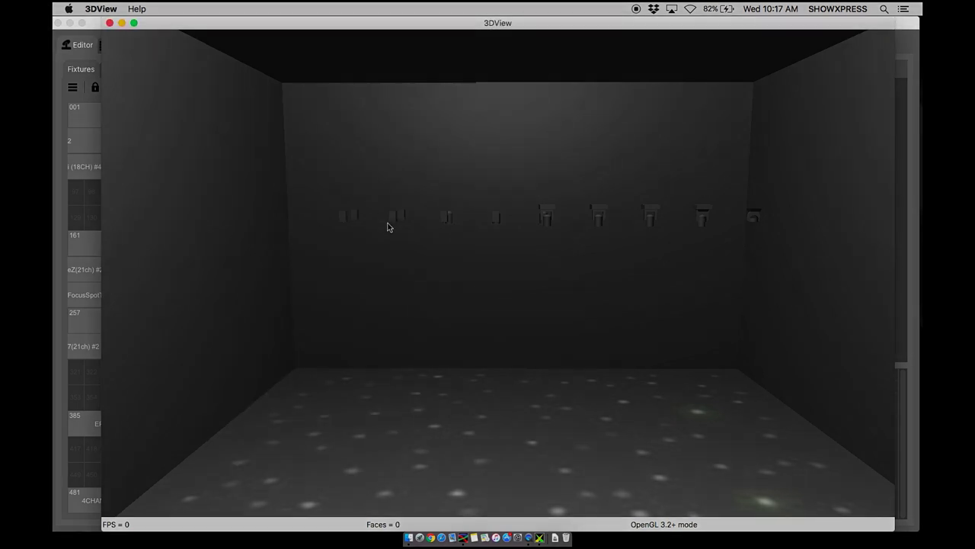